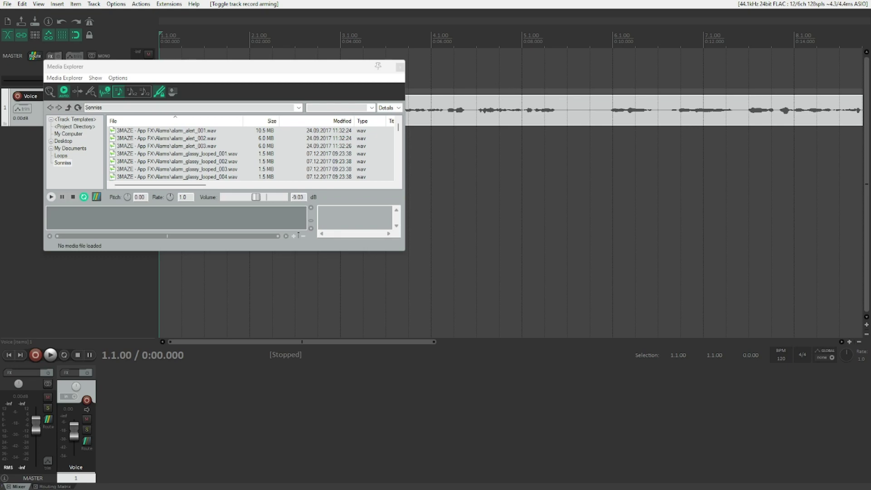
Step: Start project playback to hear the Voice track's recorded audio
{"action": "key", "text": "space"}
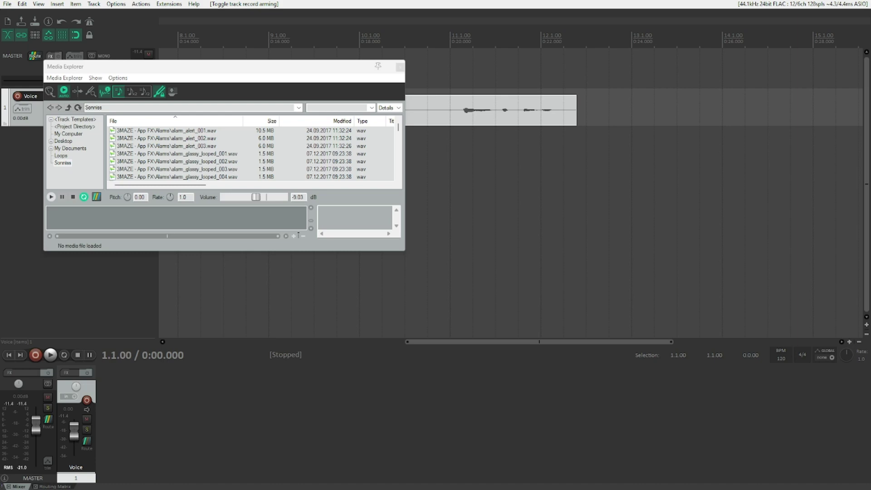
Step: Filter the FX browser for 'goyo' and add VST3: Goyo (Supertone) to the Voice track
{"action": "key", "text": "f"}
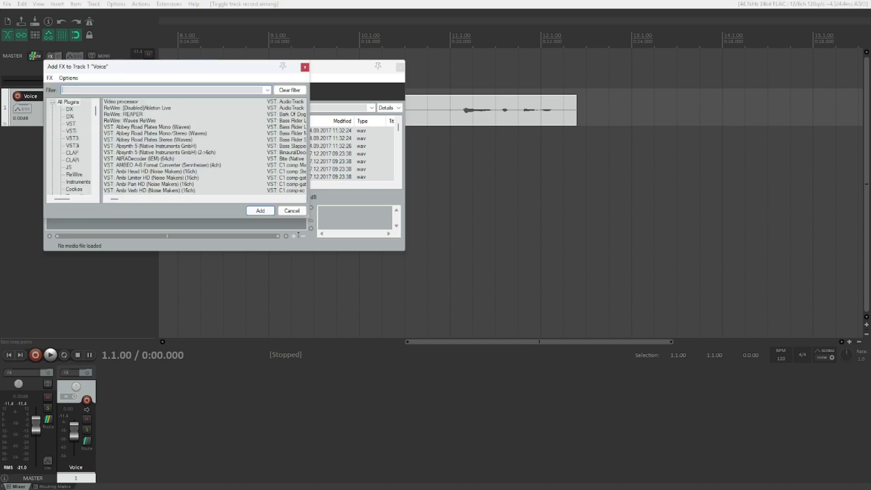
{"action": "type", "text": "goyo"}
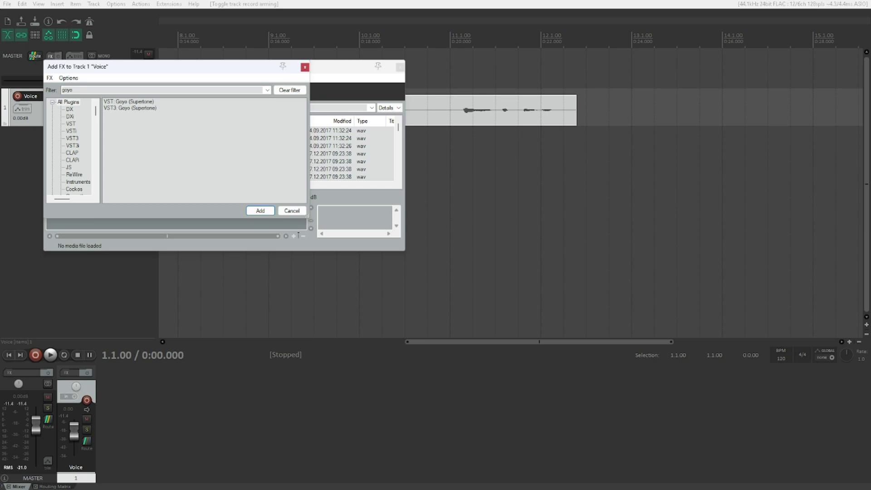
{"action": "left_click", "coordinate": [129, 102]}
{"action": "left_click", "coordinate": [131, 108]}
{"action": "key", "text": "Return"}
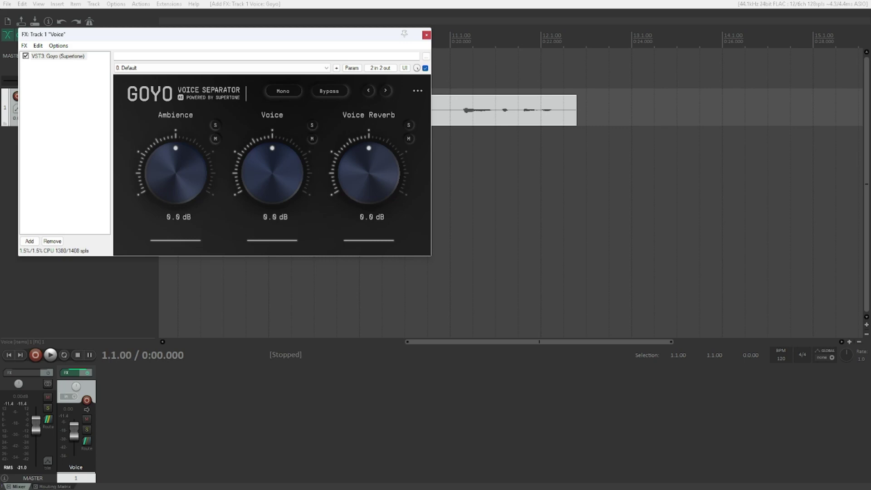
Step: Close the Goyo window and open its FX Parameters, stepping down to Ambience Mute
{"action": "key", "text": "Escape"}
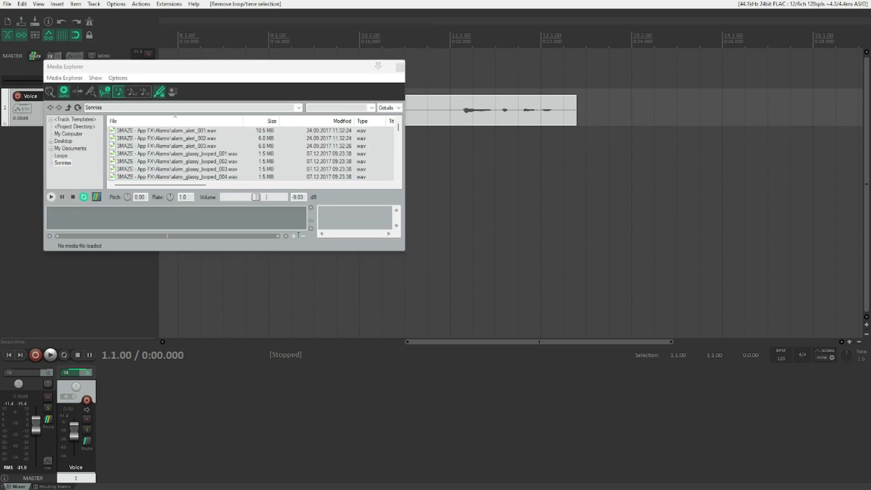
{"action": "key", "text": "p"}
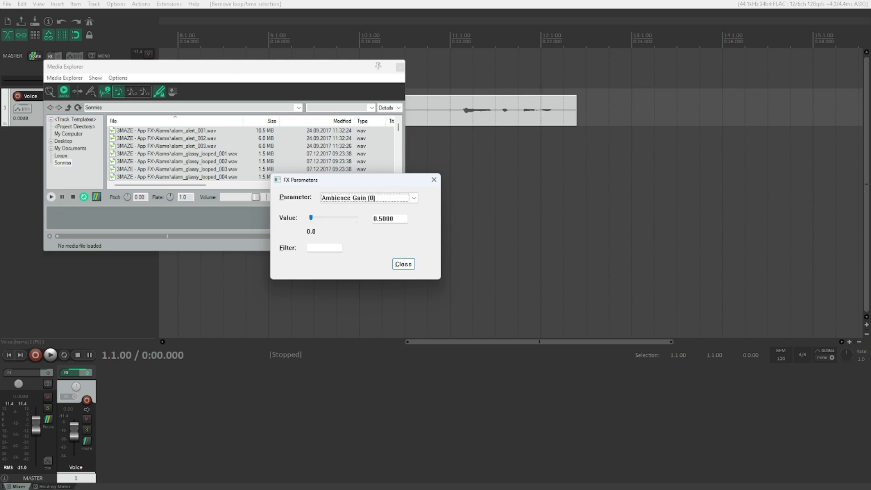
{"action": "key", "text": "Down"}
{"action": "key", "text": "Down"}
{"action": "key", "text": "Down"}
{"action": "key", "text": "Down"}
{"action": "key", "text": "Down"}
{"action": "key", "text": "Down"}
{"action": "key", "text": "Down"}
{"action": "key", "text": "Down"}
{"action": "key", "text": "Down"}
{"action": "key", "text": "Down"}
Step: Switch Goyo's Ambience Mute on and play the project from the start
{"action": "key", "text": "Home"}
{"action": "key", "text": "Down"}
{"action": "key", "text": "Down"}
{"action": "key", "text": "Tab"}
{"action": "key", "text": "Right"}
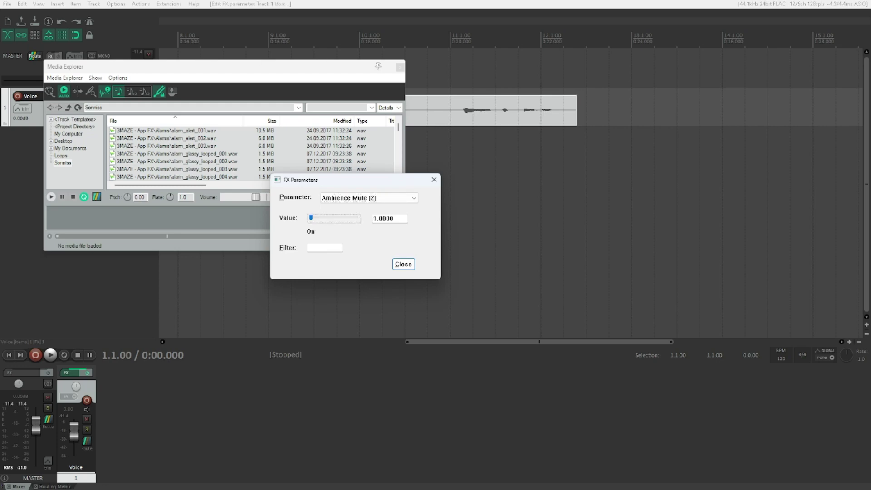
{"action": "key", "text": "Return"}
{"action": "key", "text": "space"}
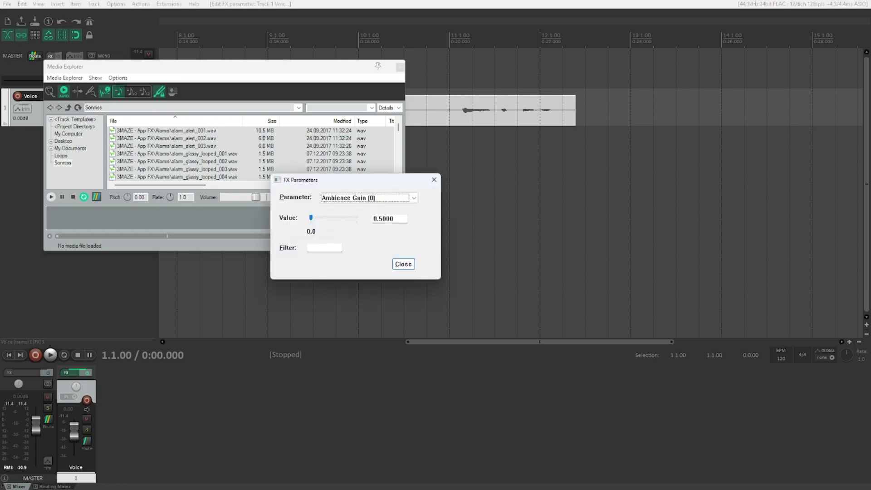
Step: Turn Goyo's Ambience Mute back off in FX Parameters and replay from the start
{"action": "key", "text": "Down"}
{"action": "key", "text": "Down"}
{"action": "key", "text": "Tab"}
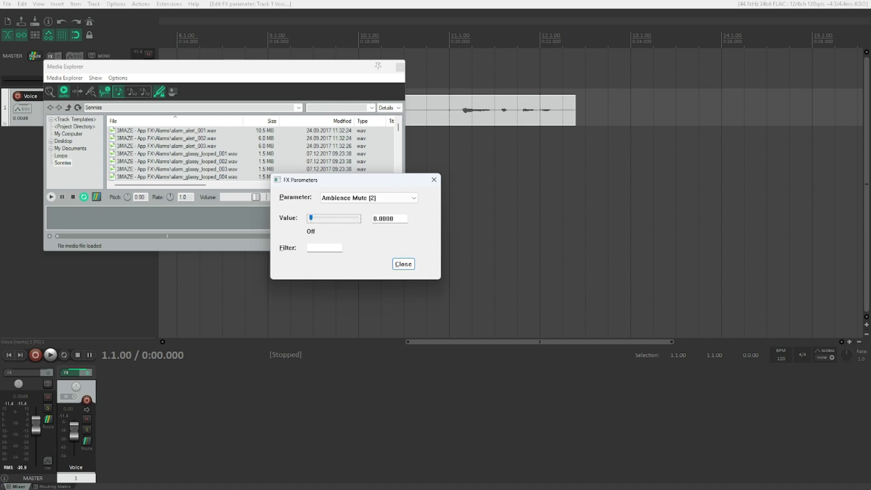
{"action": "key", "text": "shift+Tab"}
{"action": "key", "text": "Up"}
{"action": "key", "text": "Tab"}
{"action": "key", "text": "Escape"}
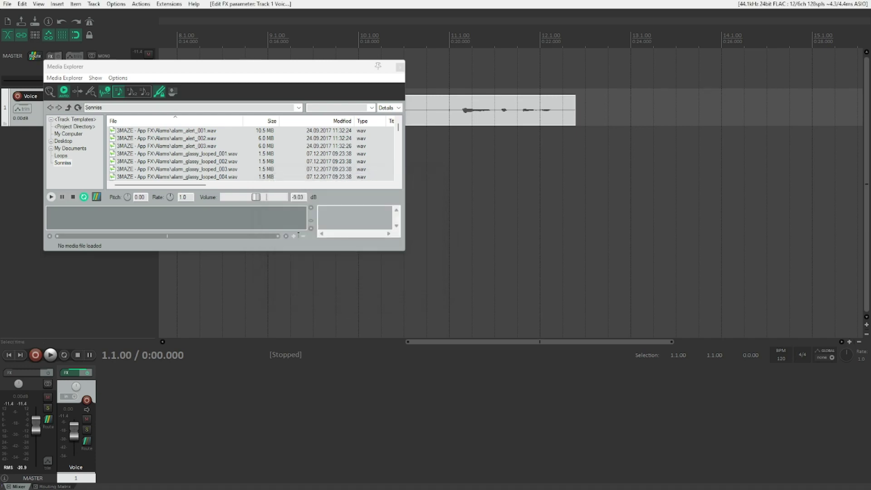
{"action": "key", "text": "space"}
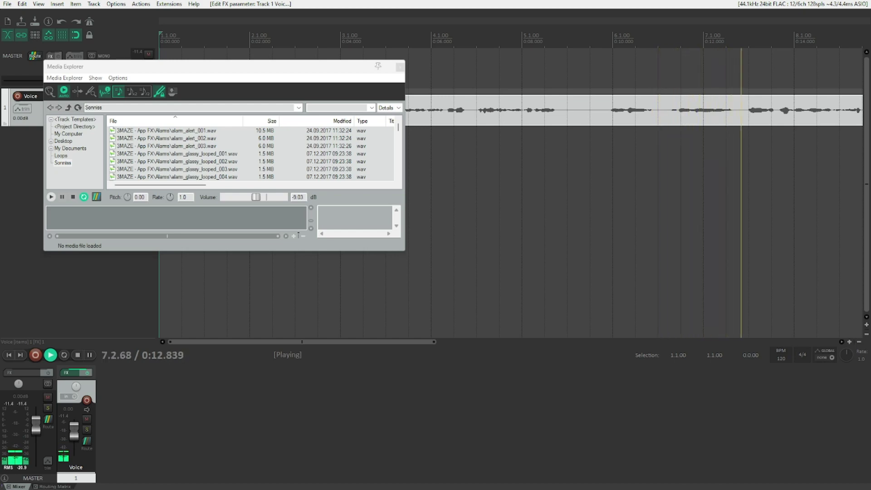
Step: Stop playback, returning the position to 0:00.000
{"action": "key", "text": "space"}
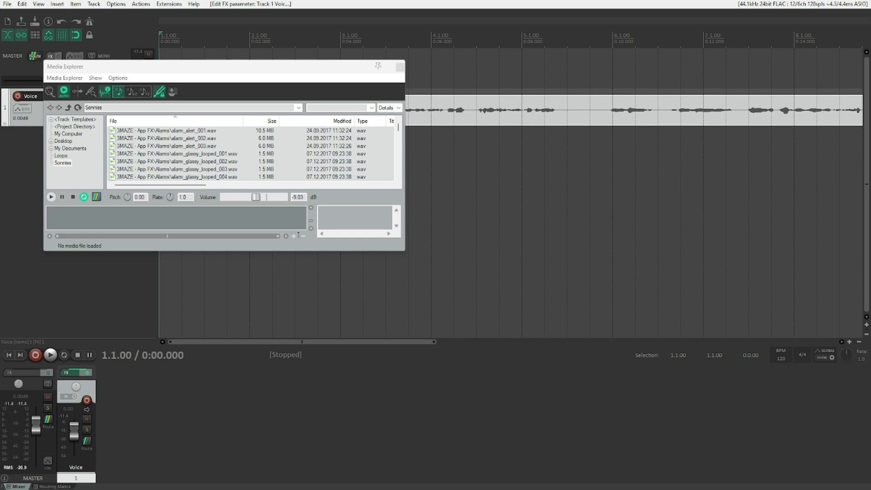
Step: Switch Goyo's Ambience Solo off in FX Parameters
{"action": "key", "text": "Down"}
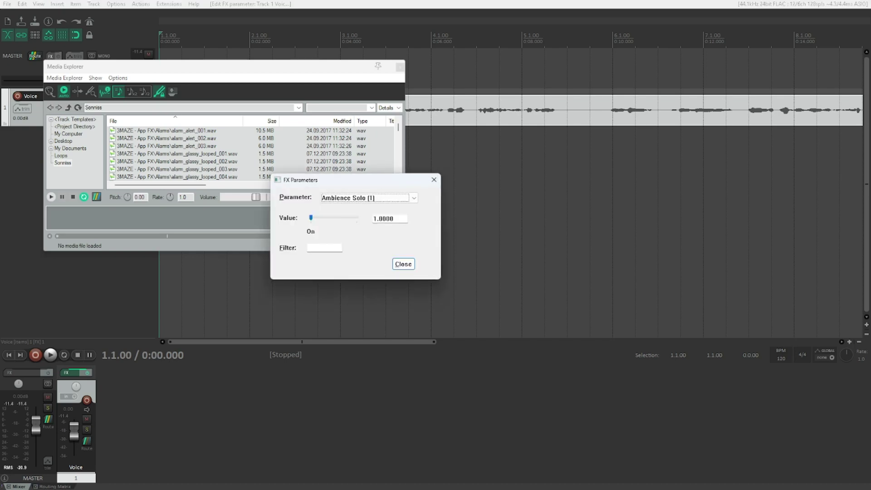
{"action": "key", "text": "Tab"}
{"action": "key", "text": "Left"}
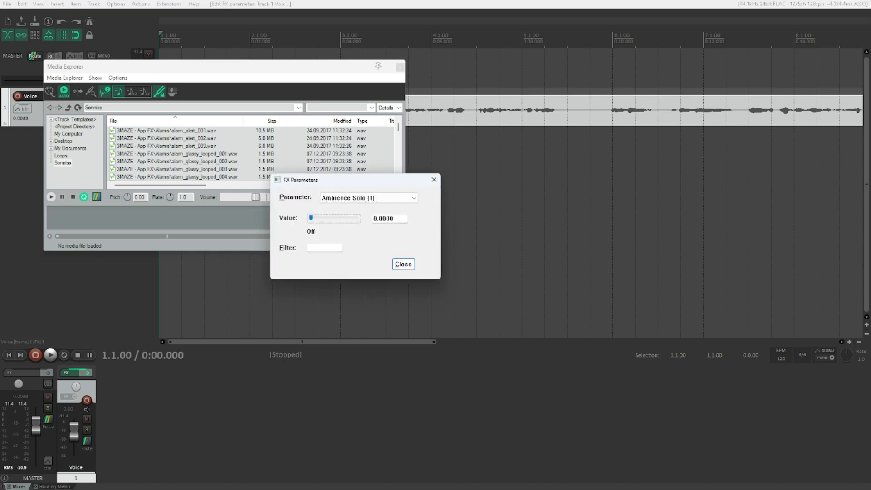
{"action": "key", "text": "shift+Tab"}
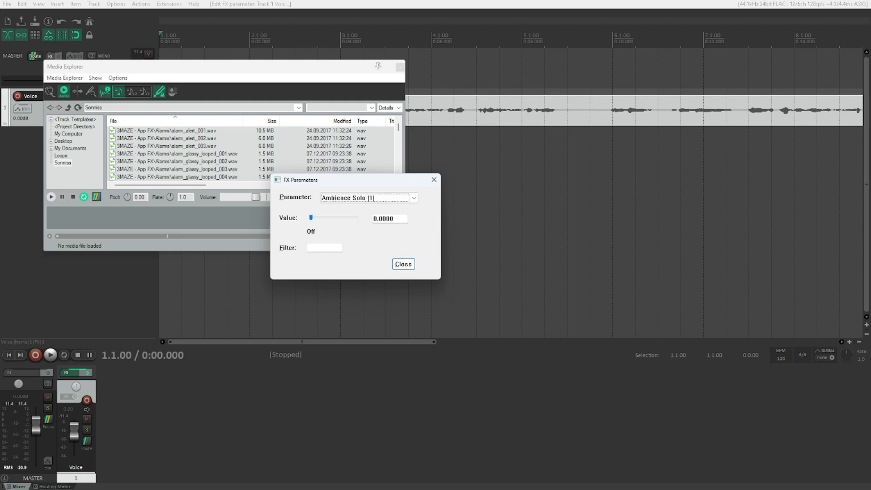
Step: Turn Voice Solo on and play the project to hear the isolated voice
{"action": "key", "text": "Down"}
{"action": "key", "text": "Down"}
{"action": "key", "text": "Down"}
{"action": "key", "text": "Tab"}
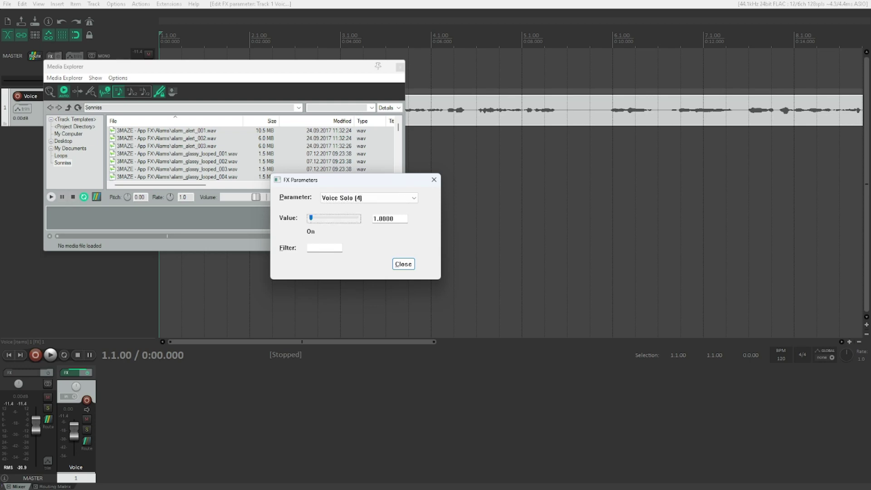
{"action": "key", "text": "Escape"}
{"action": "key", "text": "space"}
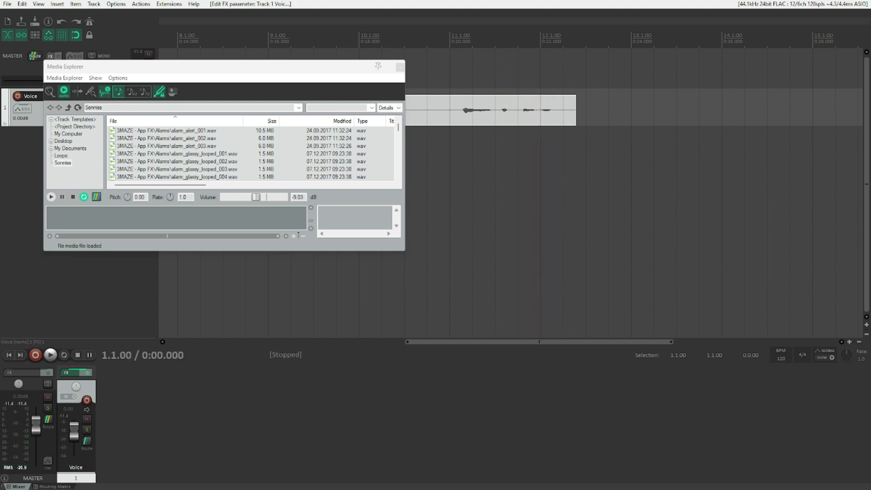
{"action": "key", "text": "ctrl+shift+p"}
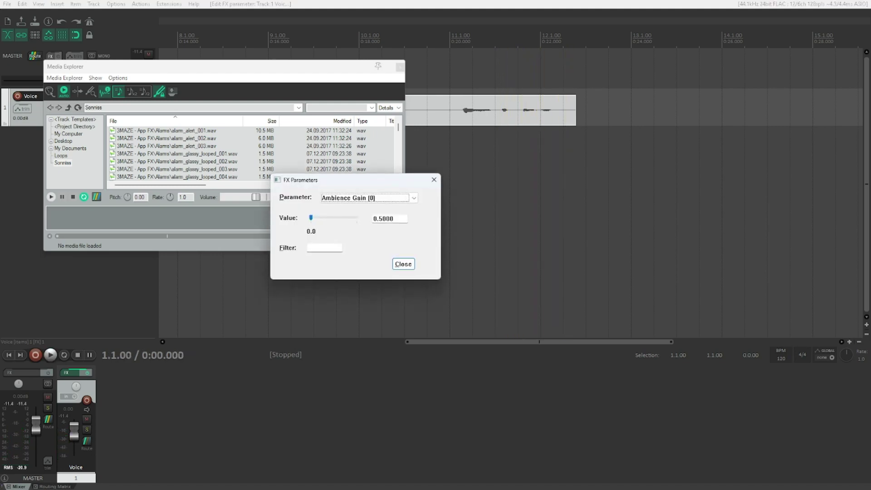
{"action": "key", "text": "Tab"}
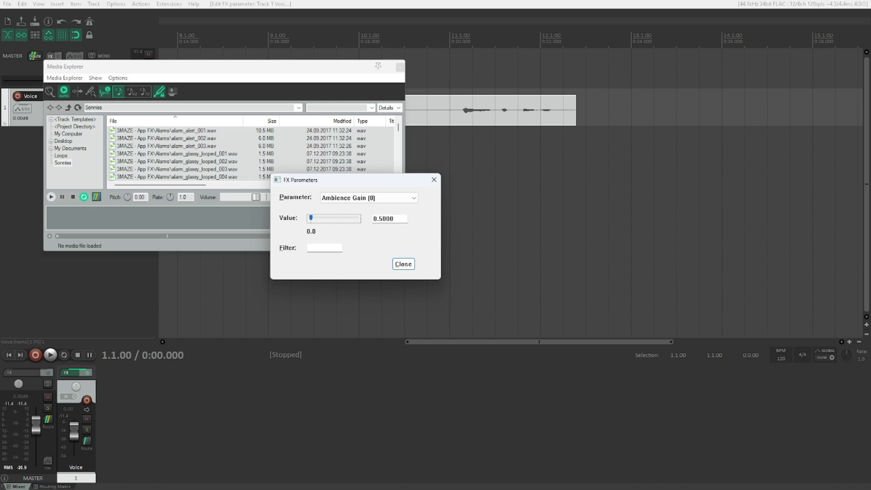
Step: Select Voice Reverb Mute (8) in Goyo's FX Parameters, currently Off at 0.0000
{"action": "key", "text": "v"}
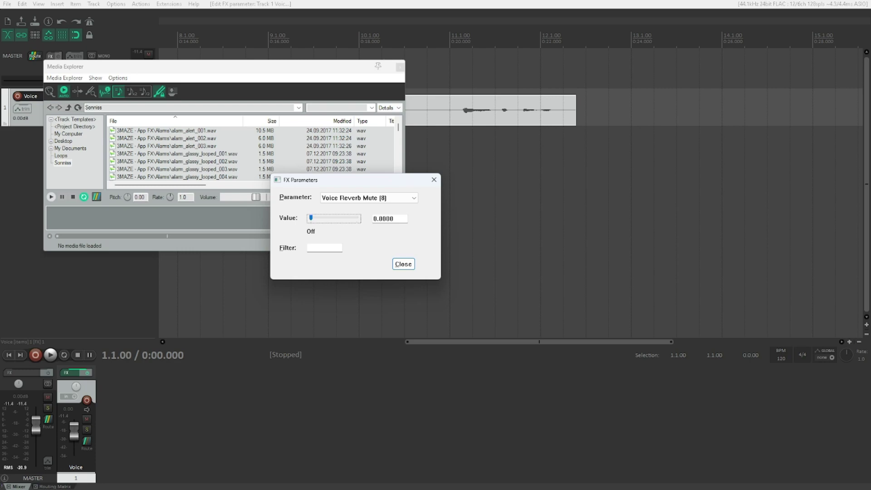